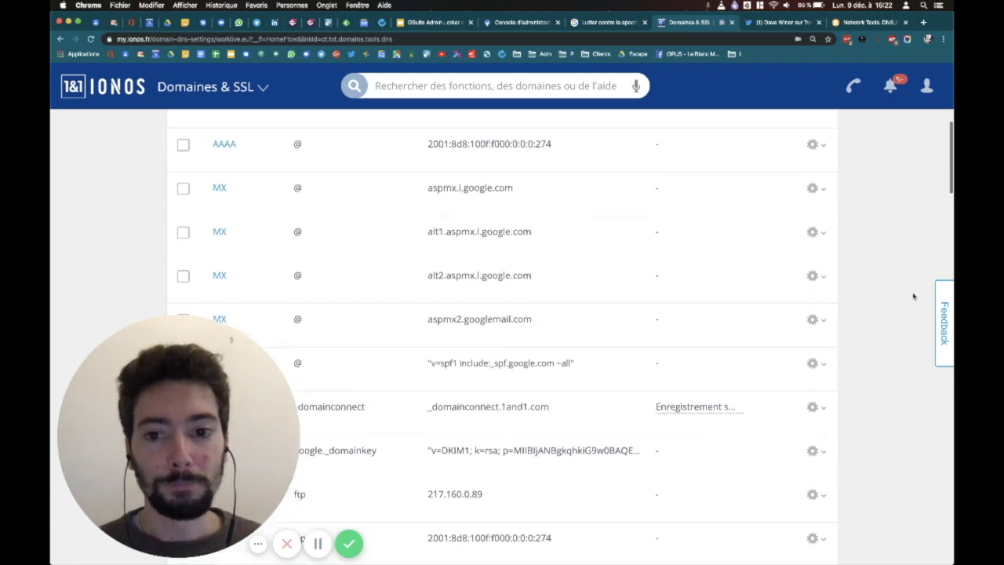
Examine the domain's DNS records in IONOS, down to the SPF (TXT) record and the DKIM entry
scroll(913, 296, down, 6)
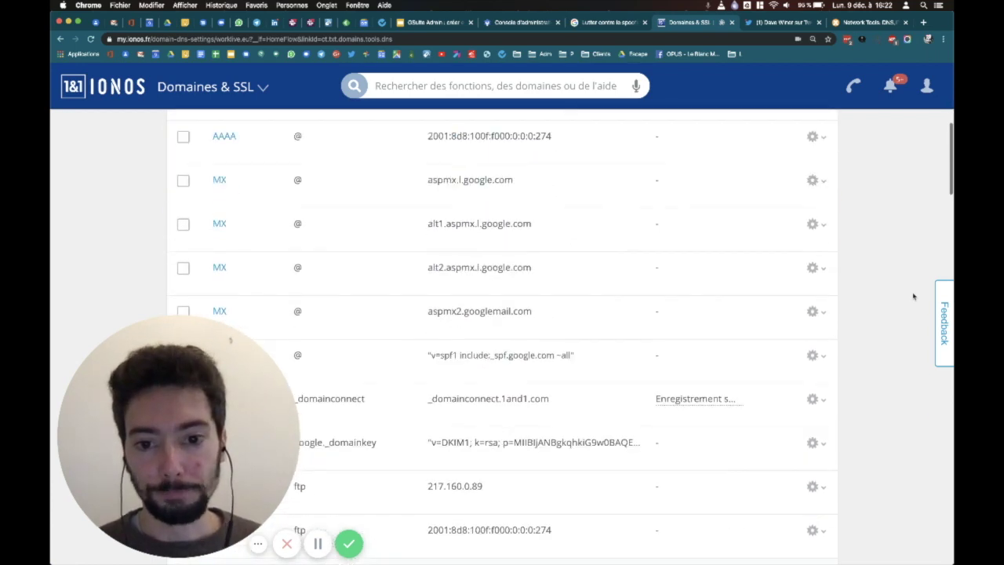
scroll(912, 296, down, 1)
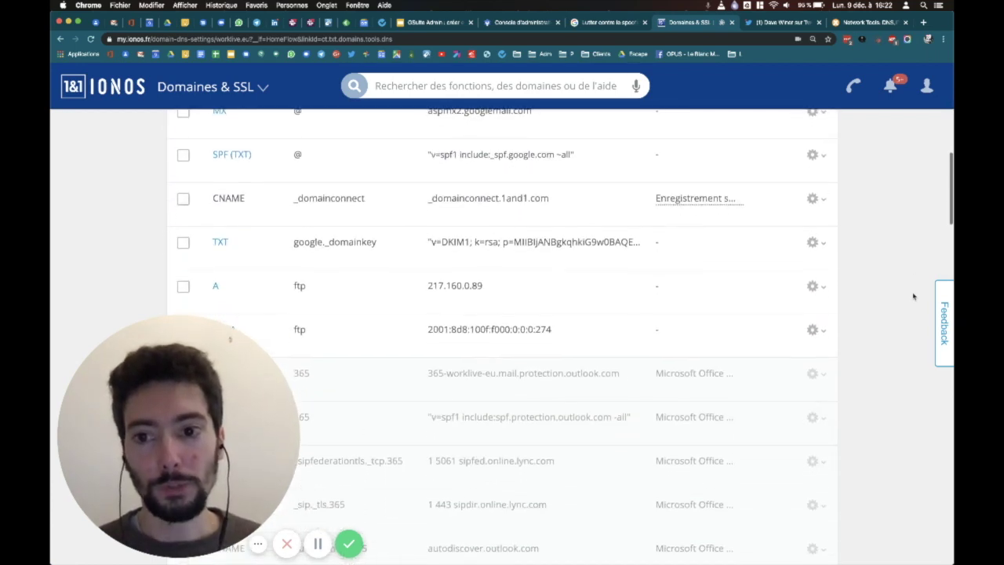
scroll(912, 296, up, 1)
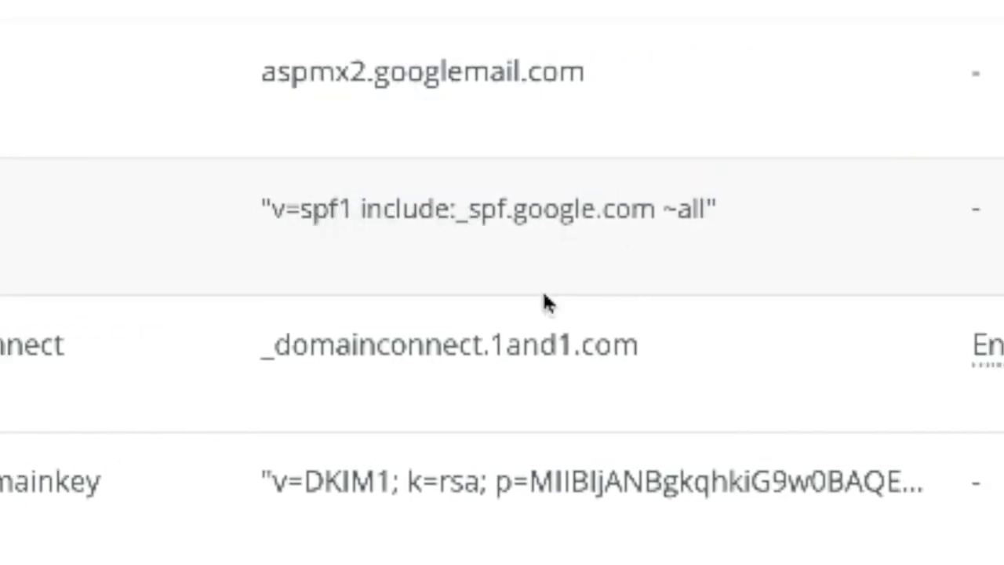
mouse_move(365, 210)
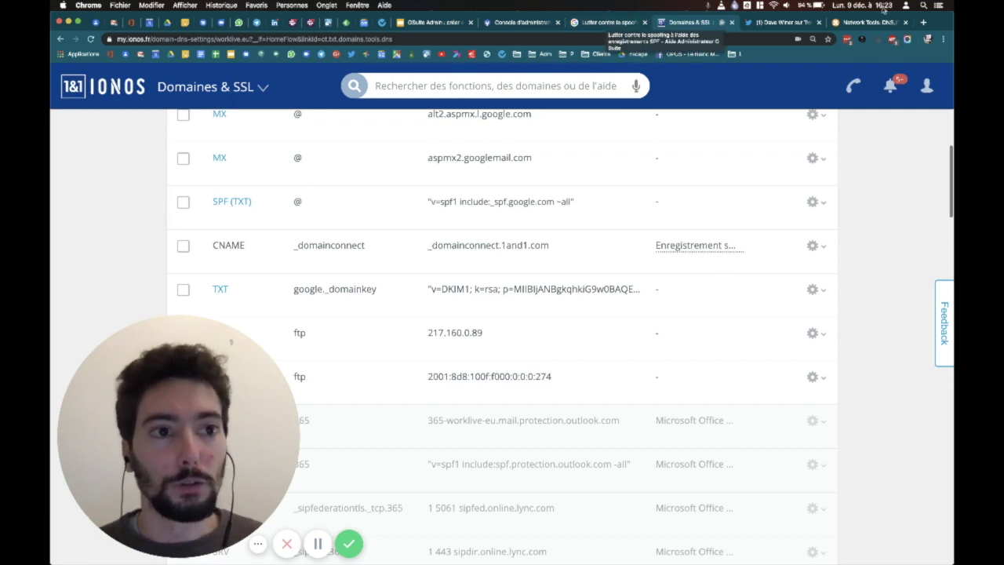
Search Google in a new tab for "spf gsuite" and open the G Suite help article on SPF records
click(924, 22)
text(spf gsuite)
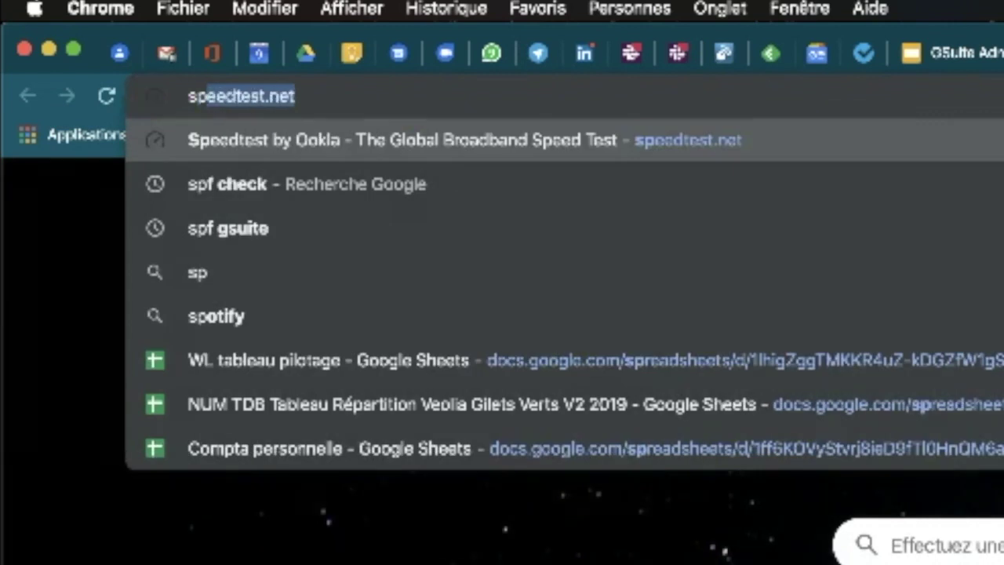
key(Return)
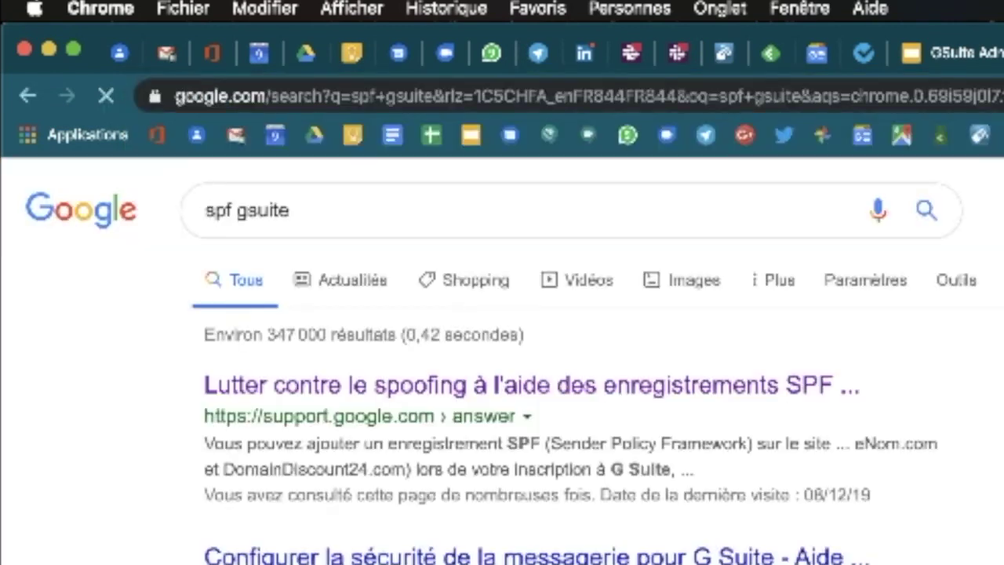
click(390, 393)
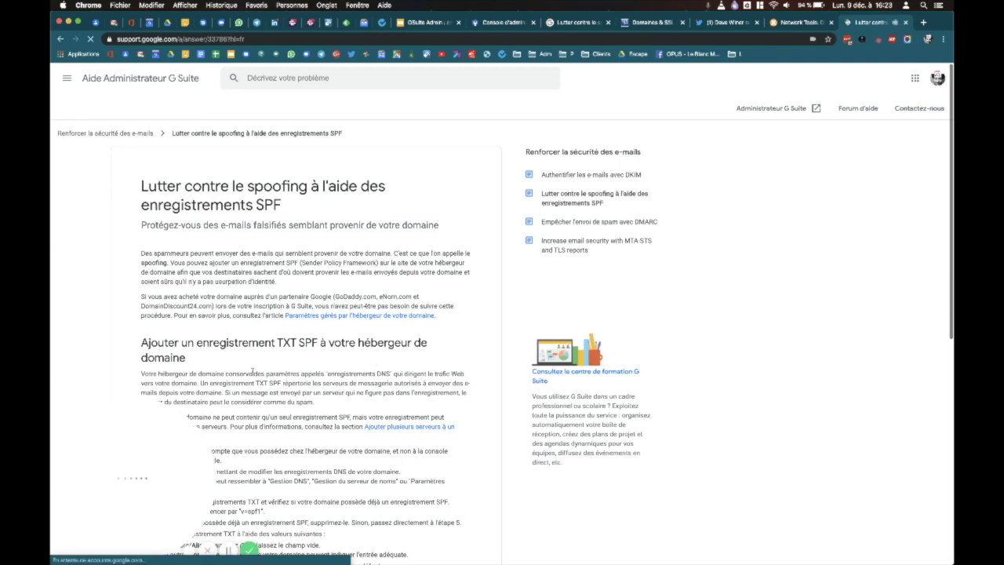
Find the recommended TXT value "v=spf1 include:_spf.google.com ~all" in the article, highlighting the full value and its _spf.google.com part
scroll(251, 371, down, 10)
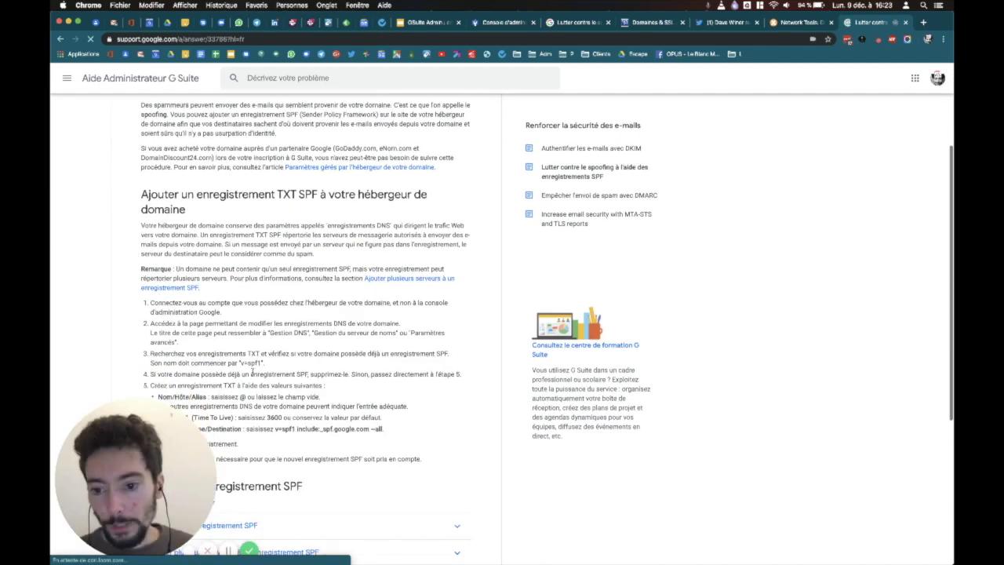
scroll(261, 332, up, 2)
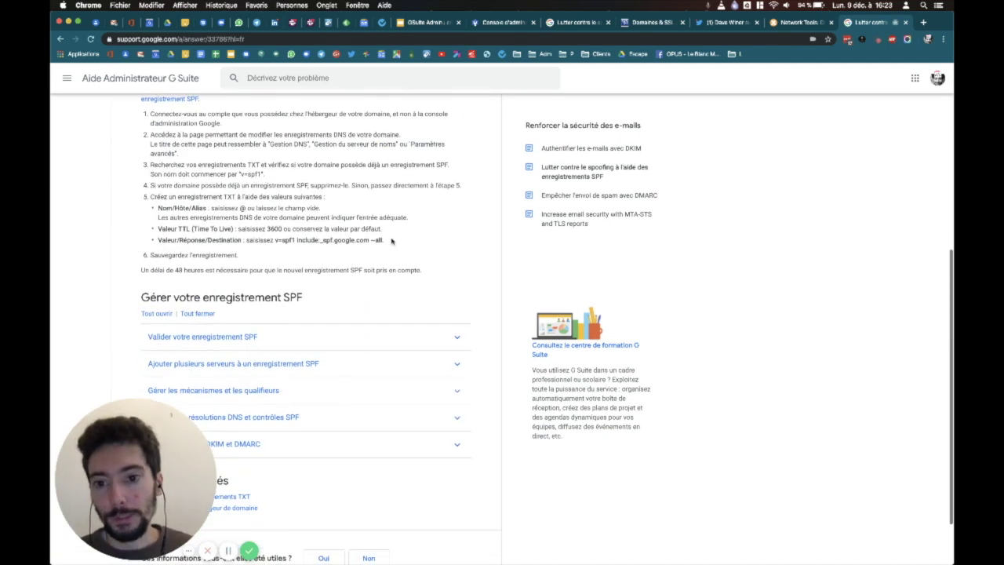
drag(382, 241, 279, 240)
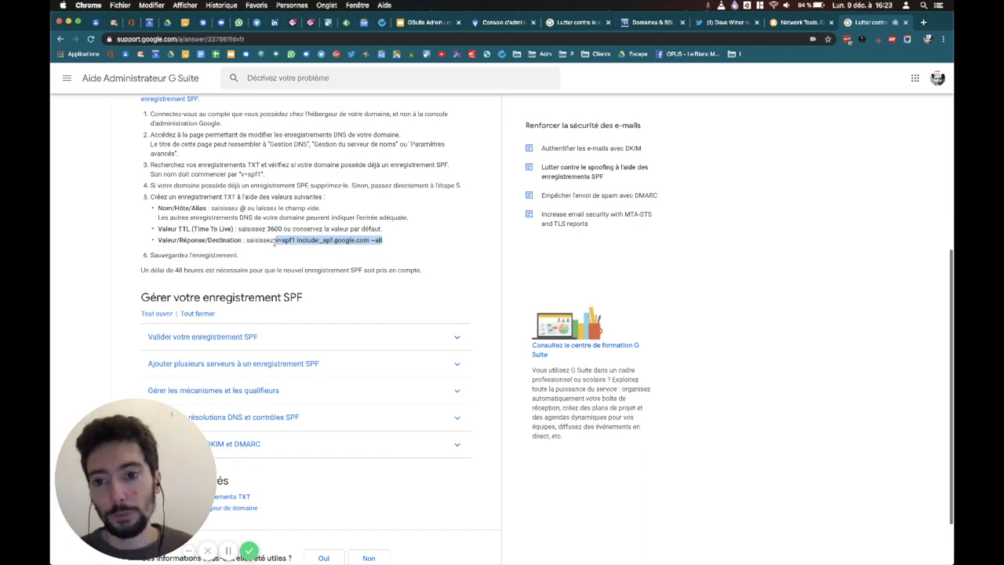
click(275, 240)
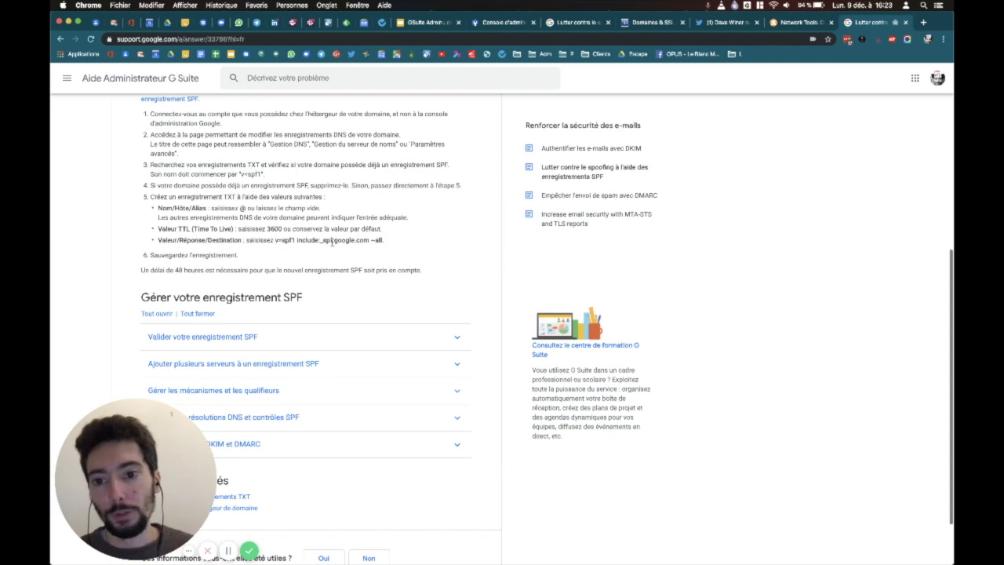
drag(368, 241, 321, 242)
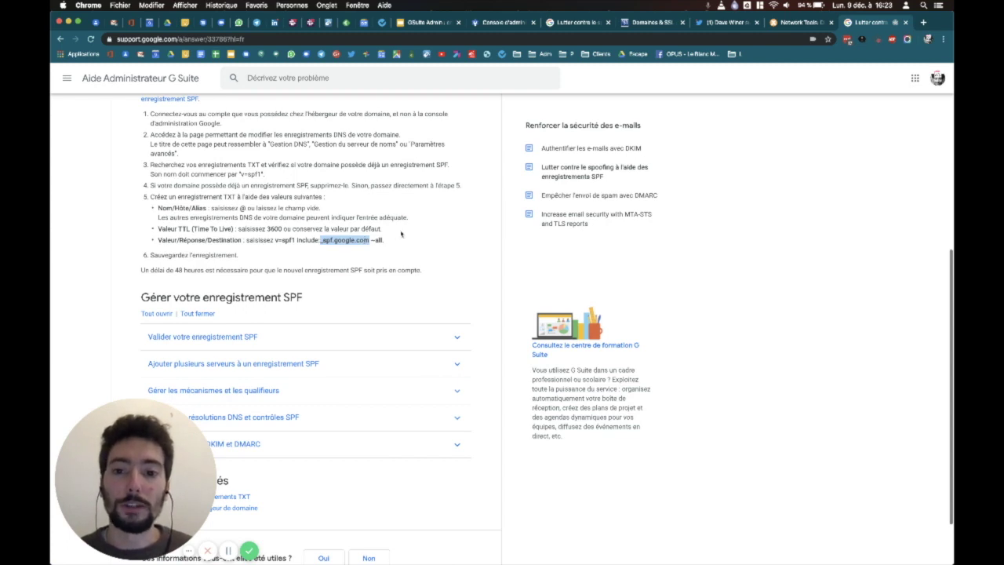
click(385, 239)
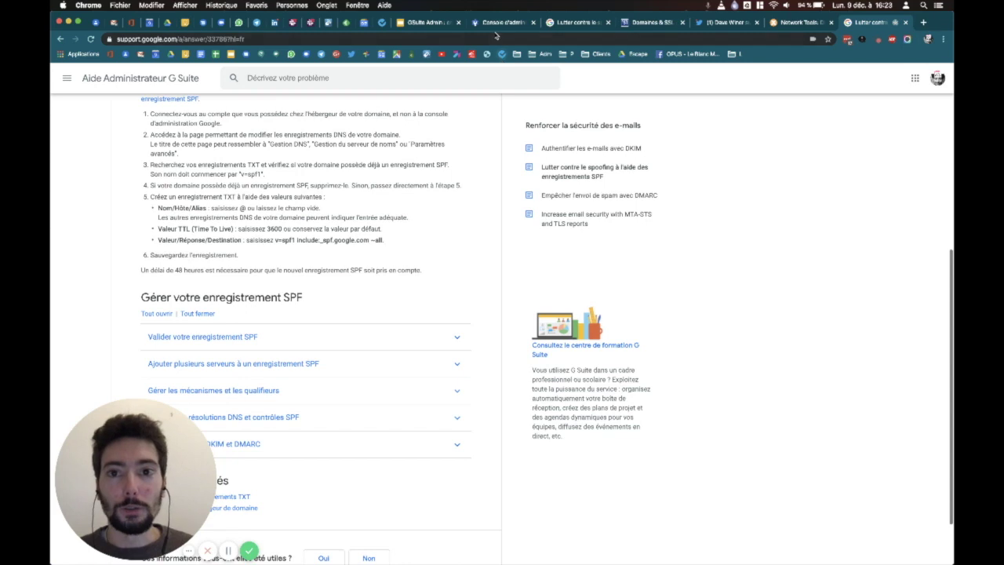
Revisit the presentation and return to the IONOS DNS list to review the domain's SPF (TXT) entry
click(432, 23)
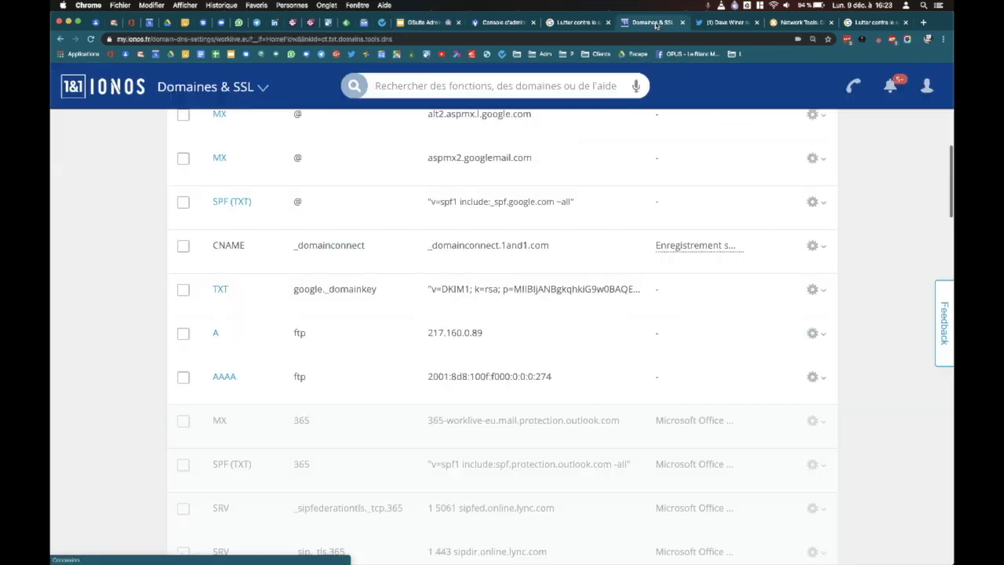
click(649, 22)
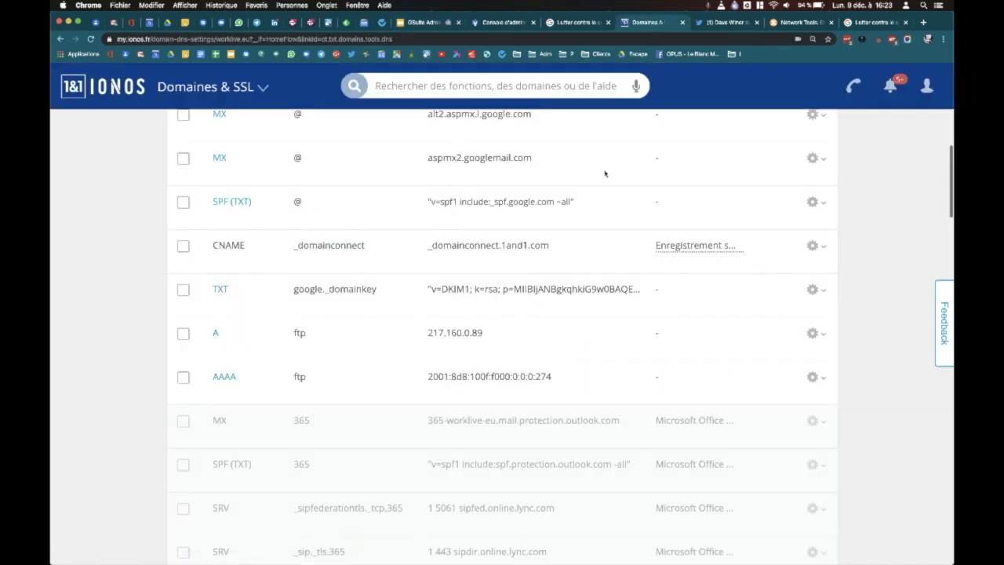
scroll(339, 233, up, 1)
scroll(339, 233, down, 2)
scroll(339, 233, up, 3)
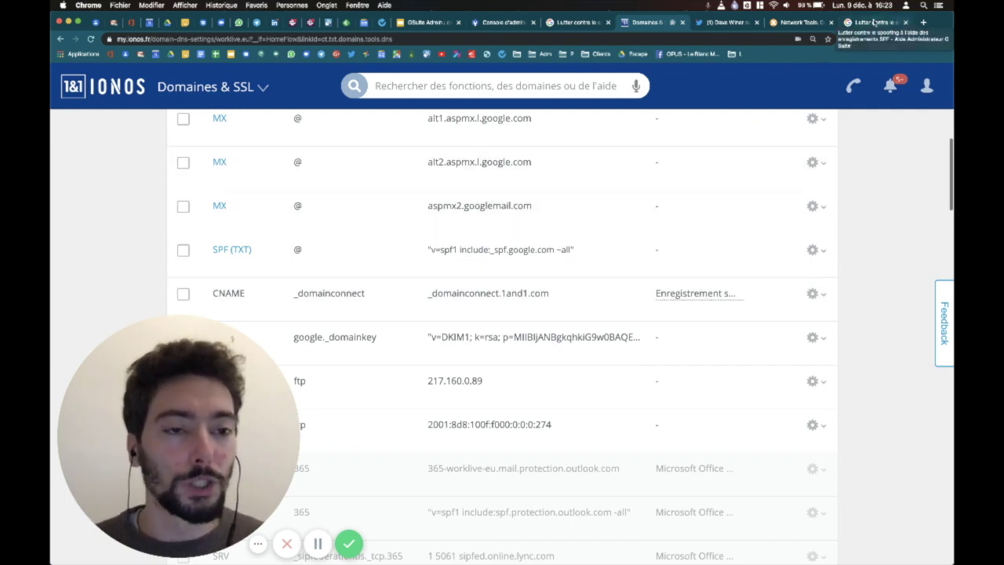
Search Google in a new tab for "spf check" and open the MxToolbox SPF Record Check page
click(924, 25)
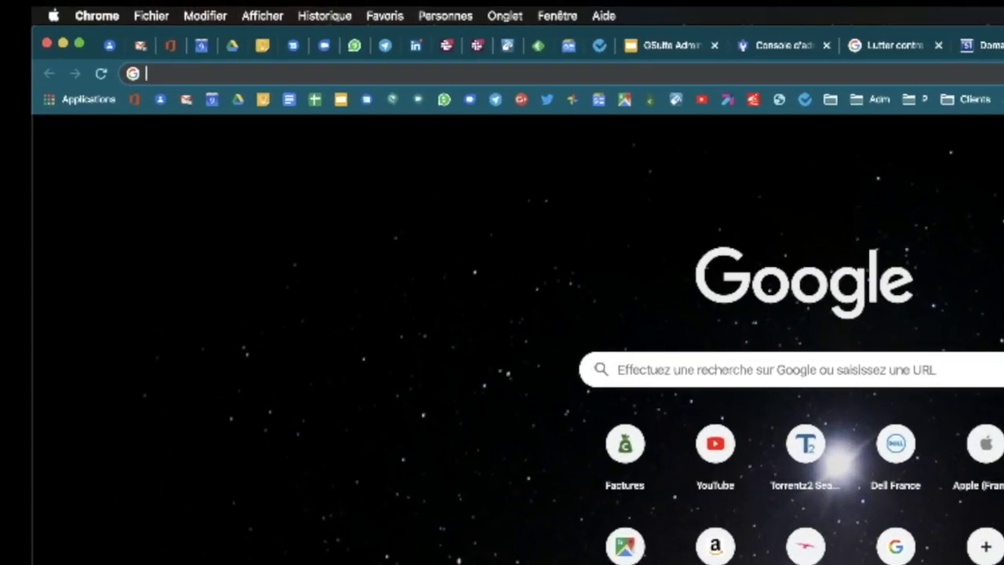
text(spf check)
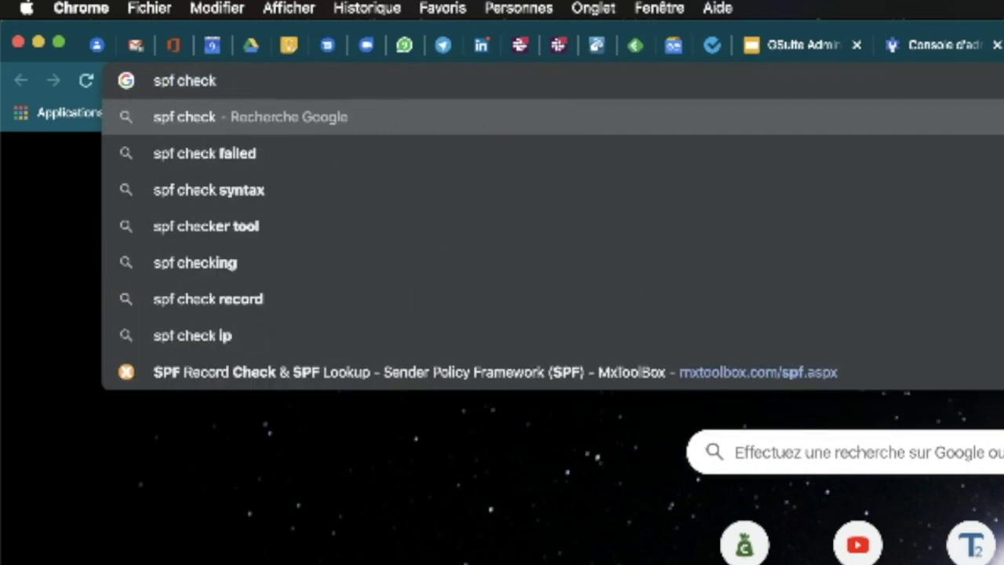
key(Return)
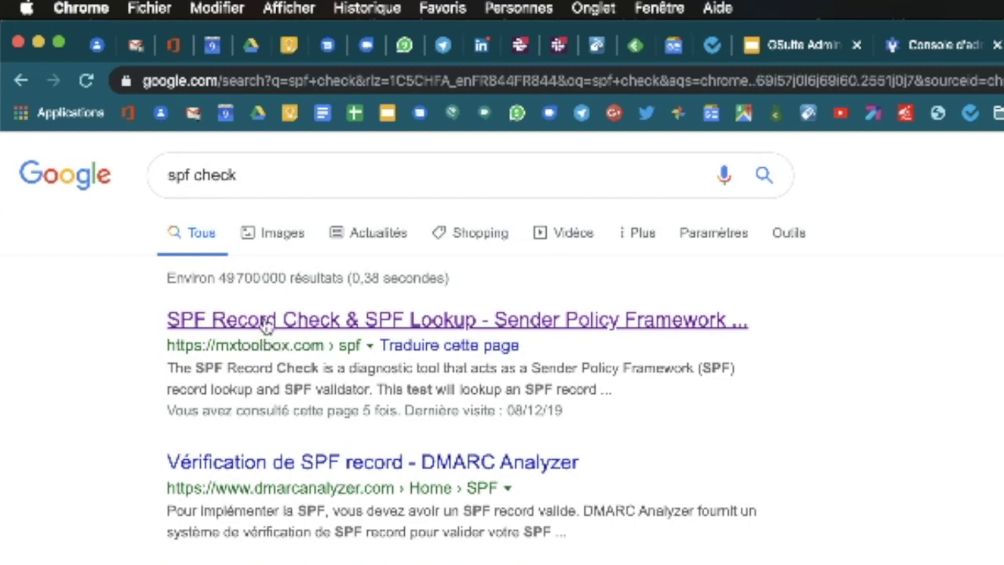
click(266, 321)
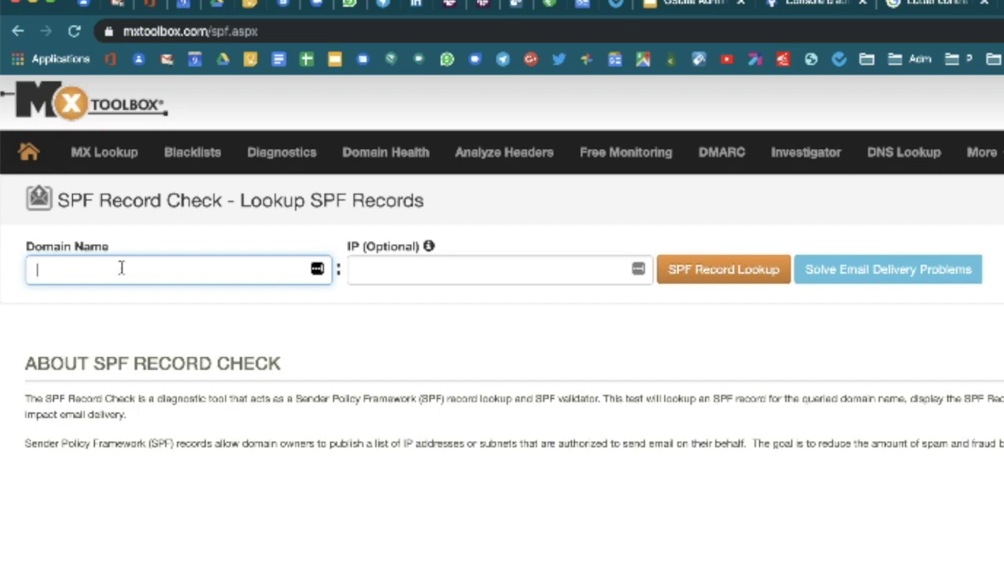
Run an SPF record lookup for the domain worklive.eu
text(work)
text(love)
key(BackSpace)
key(BackSpace)
key(BackSpace)
text(ive.ie)
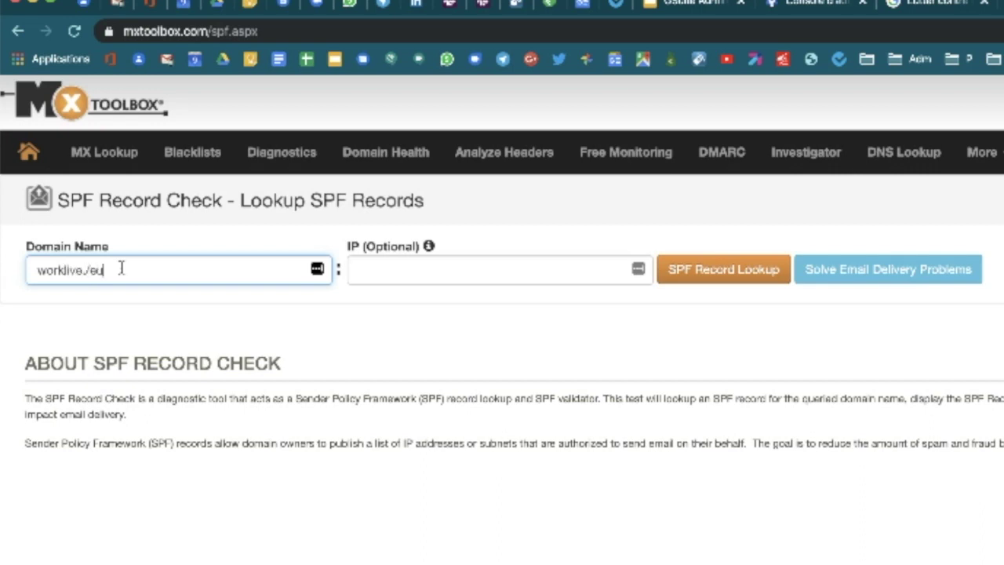
text(eu)
click(712, 270)
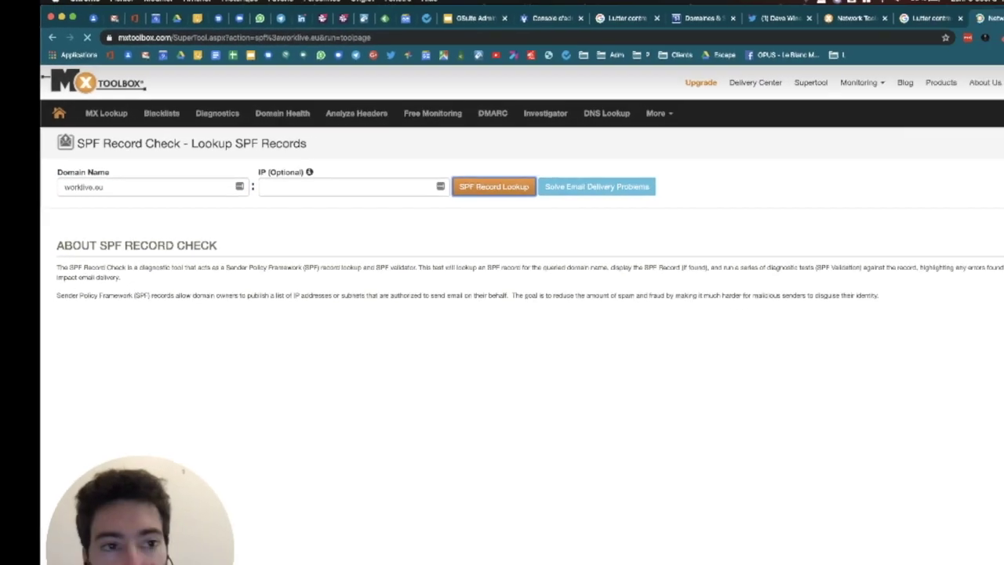
Set the page zoom to 125% and examine the SPF record and test results, highlighting "v=spf1 include:_spf.google.com" in the record
click(943, 38)
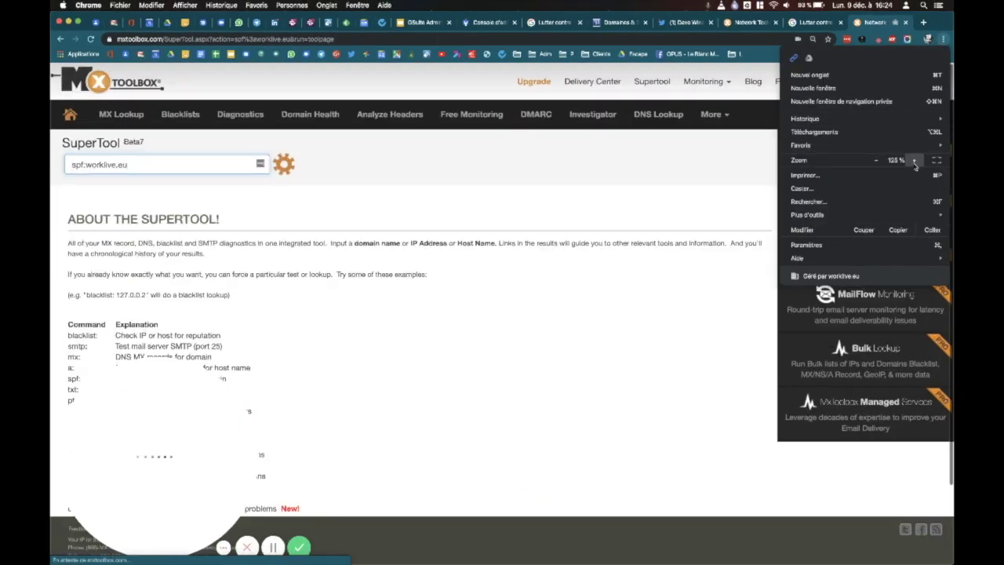
click(415, 264)
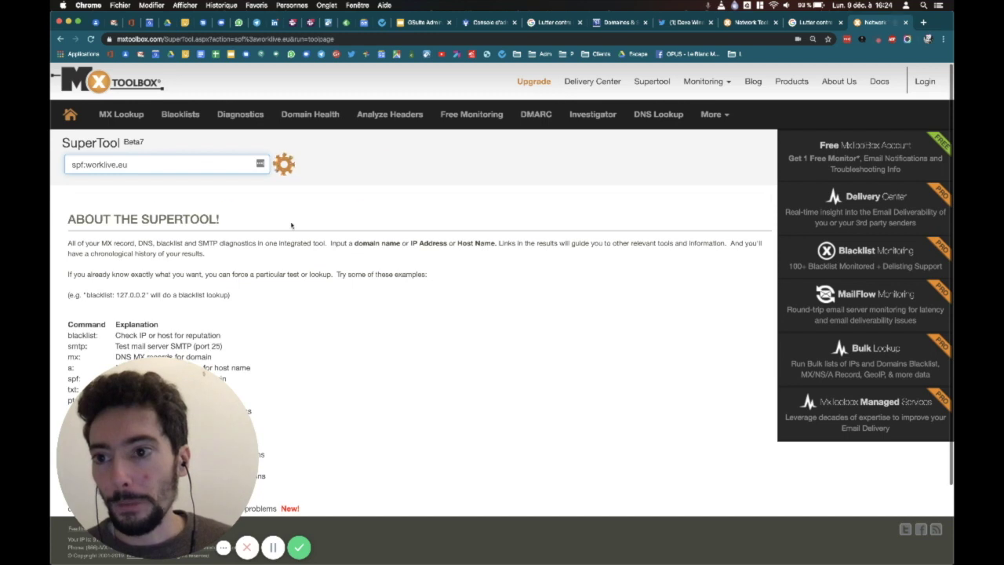
scroll(306, 291, down, 1)
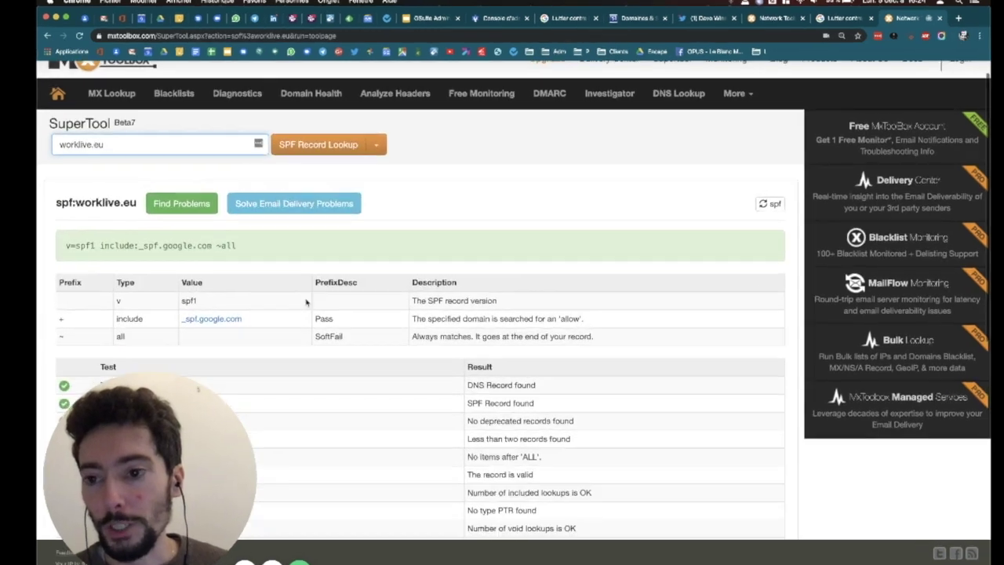
scroll(306, 301, down, 2)
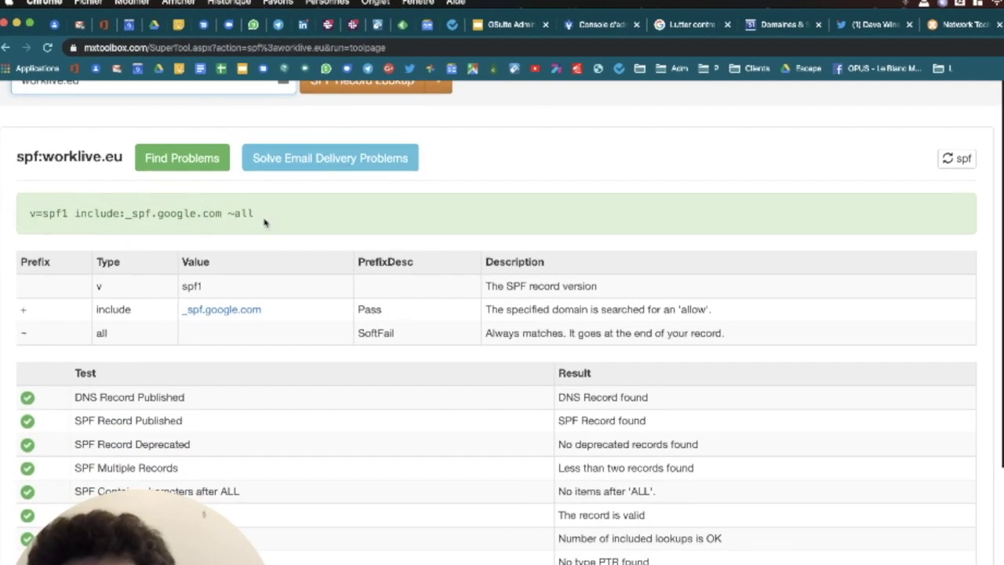
drag(222, 214, 28, 215)
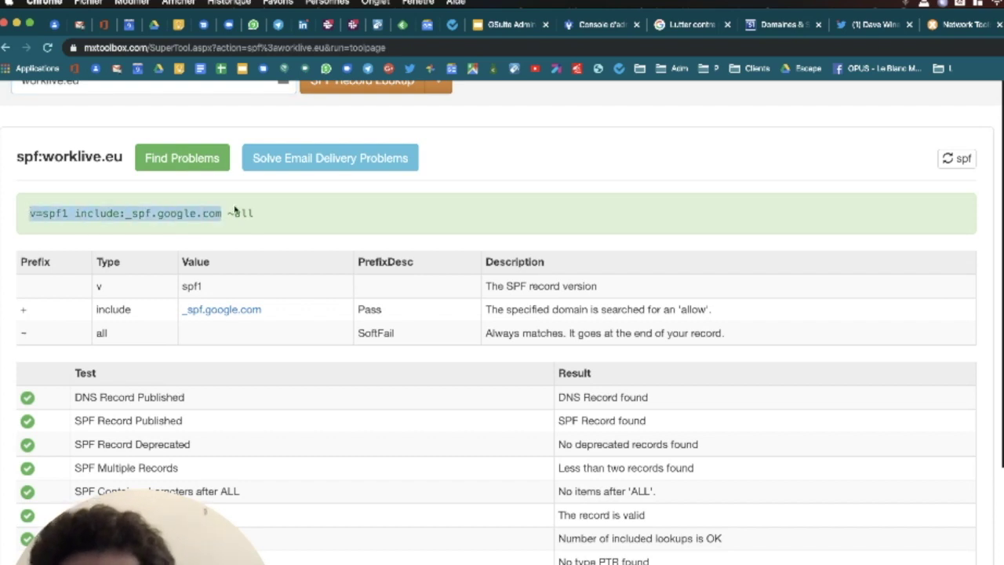
click(263, 215)
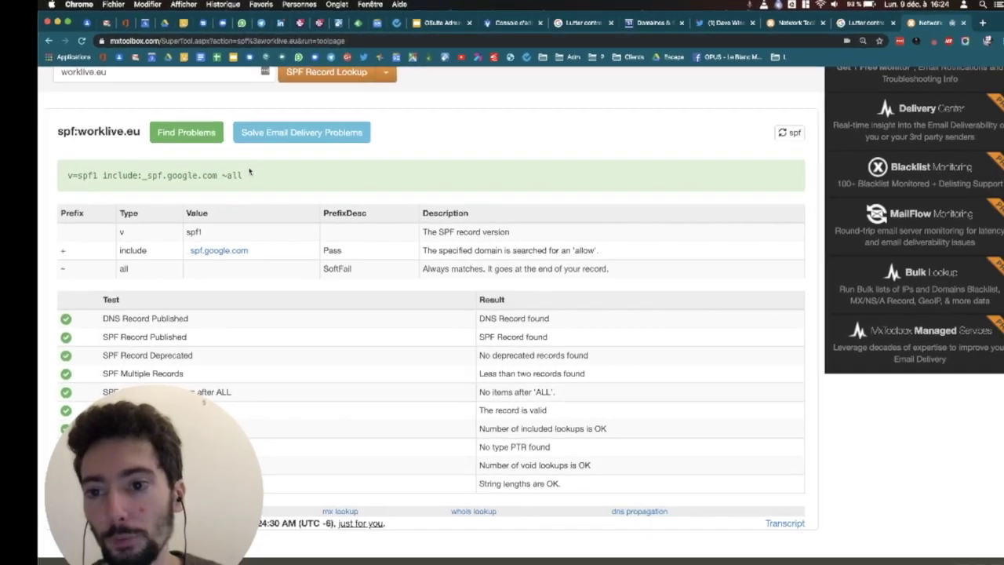
Run another SPF record lookup for the subdomain o365.worklive.eu, review its result, and select the queried domain name
scroll(249, 171, up, 5)
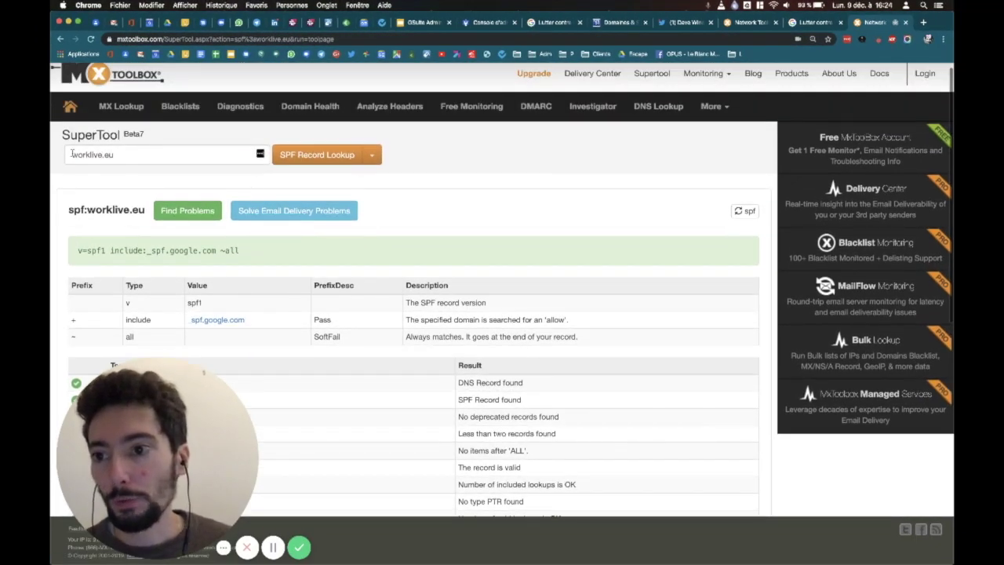
drag(72, 153, 152, 155)
click(72, 154)
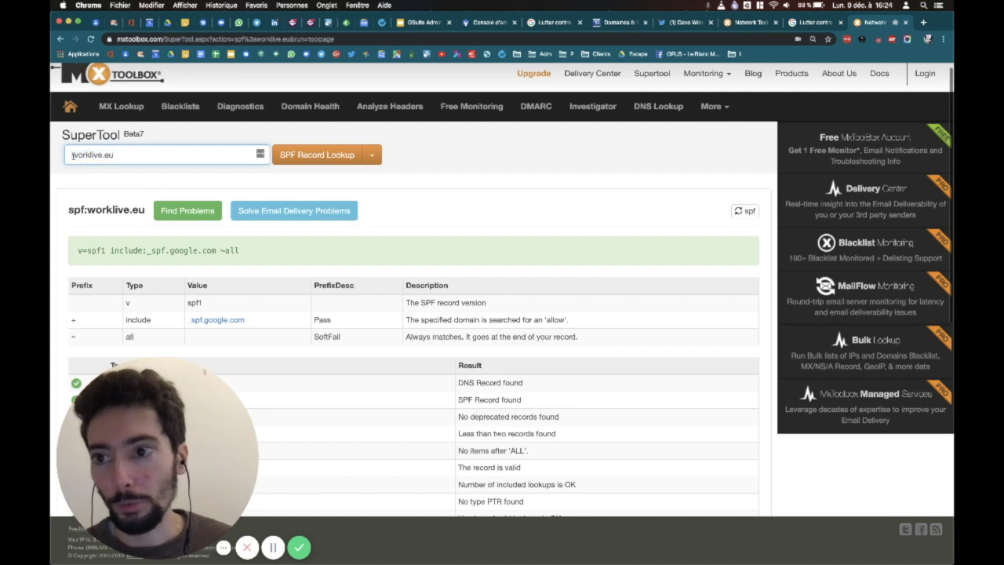
text(o365)
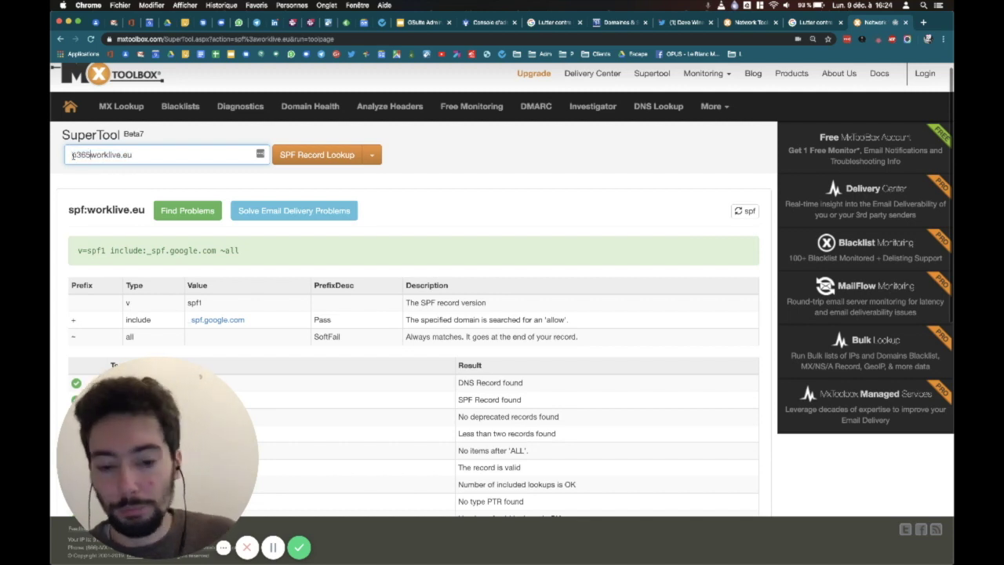
text(.)
click(336, 157)
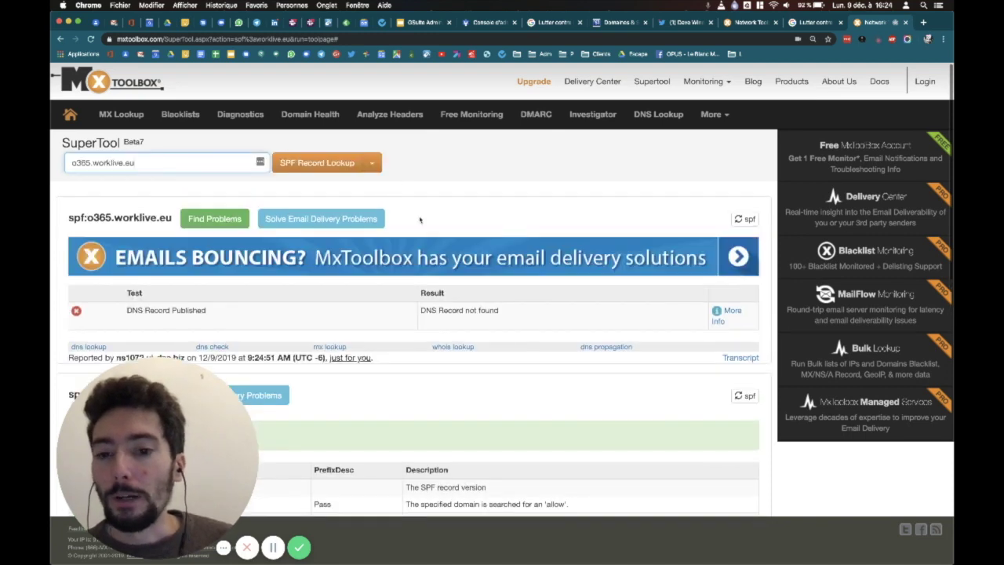
scroll(419, 220, down, 3)
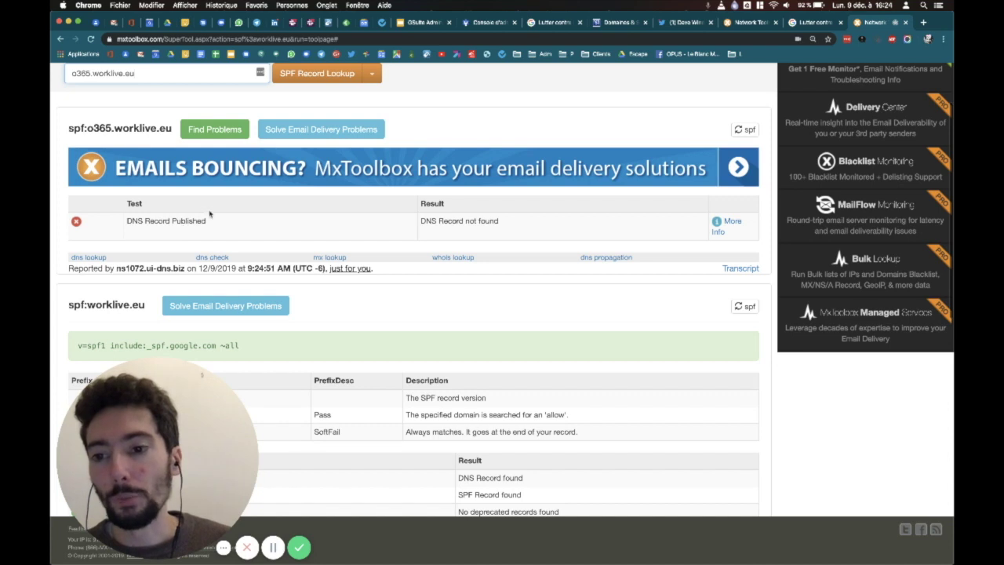
scroll(212, 227, up, 3)
drag(138, 150, 70, 149)
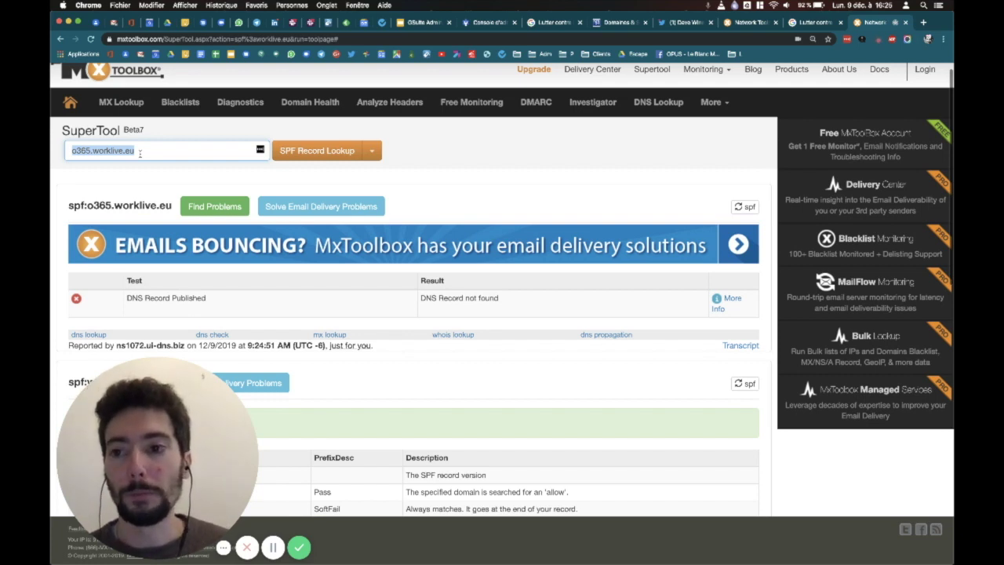
Close the enlarged Gmail spoofing-warning image in the Twitter discussion and return to the mail-flow slide in the presentation
click(764, 22)
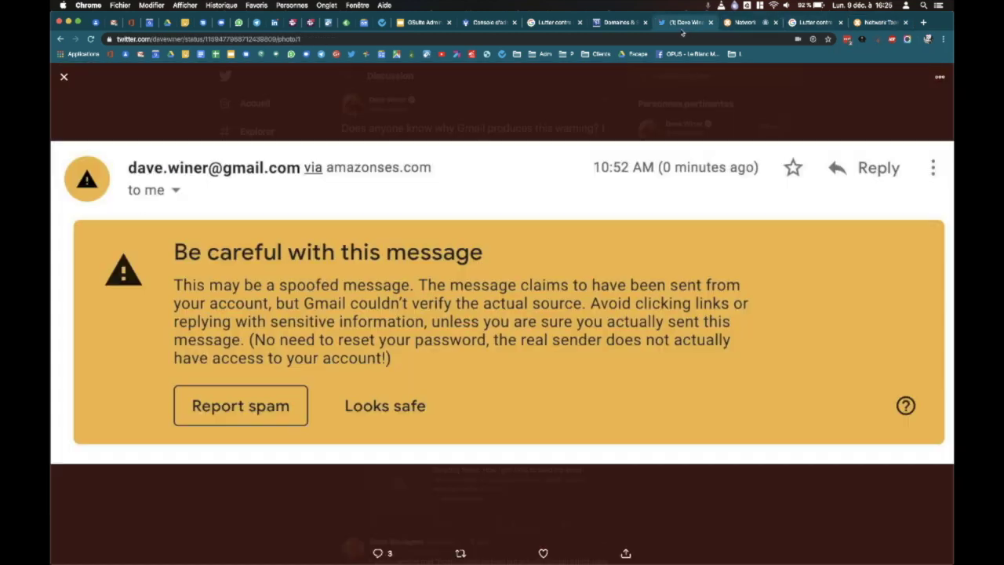
click(684, 22)
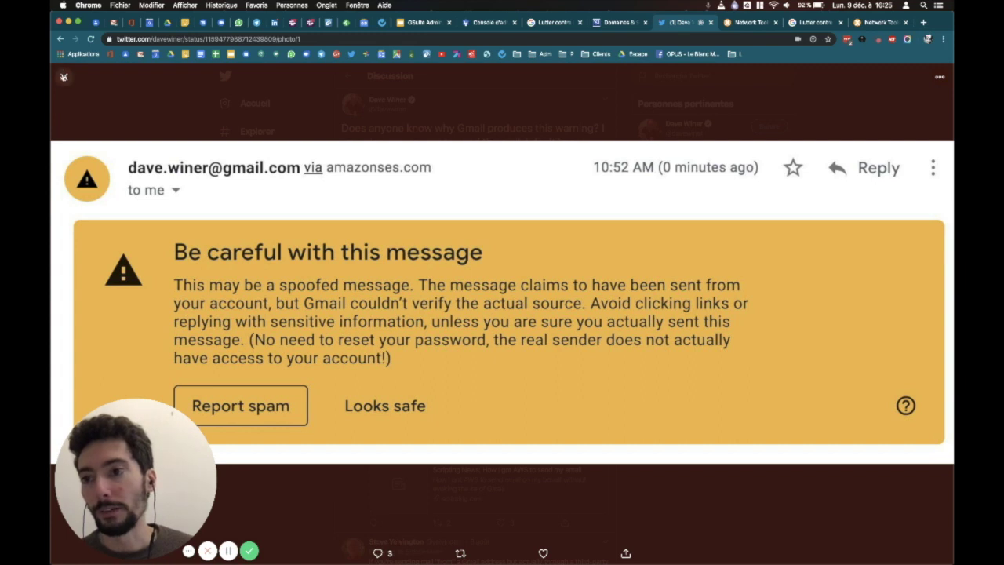
click(65, 77)
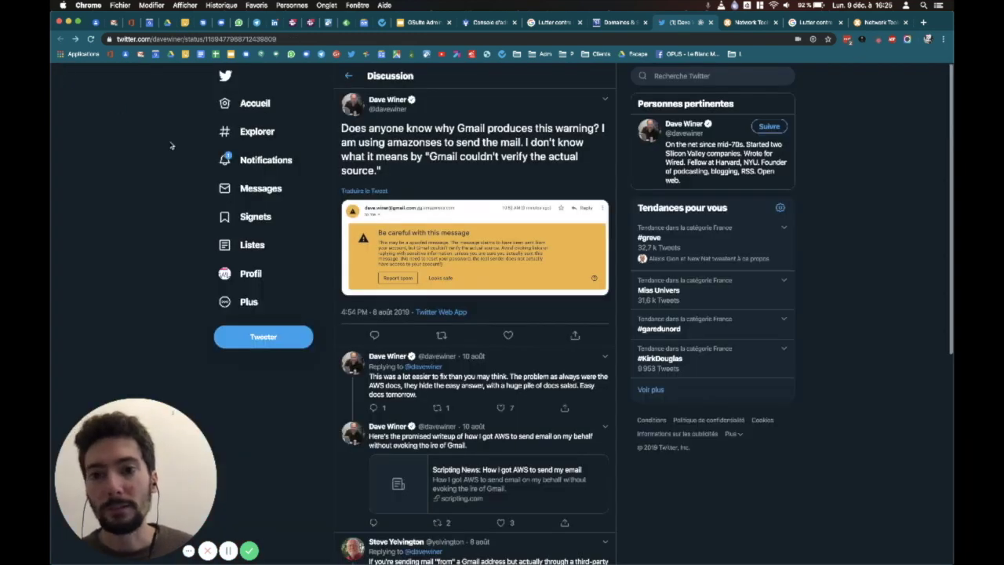
click(421, 22)
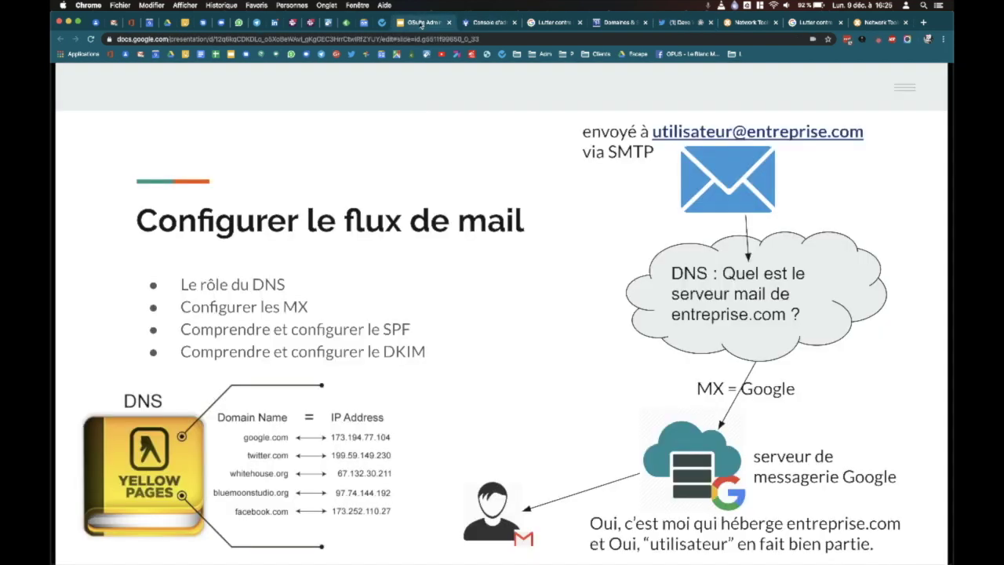